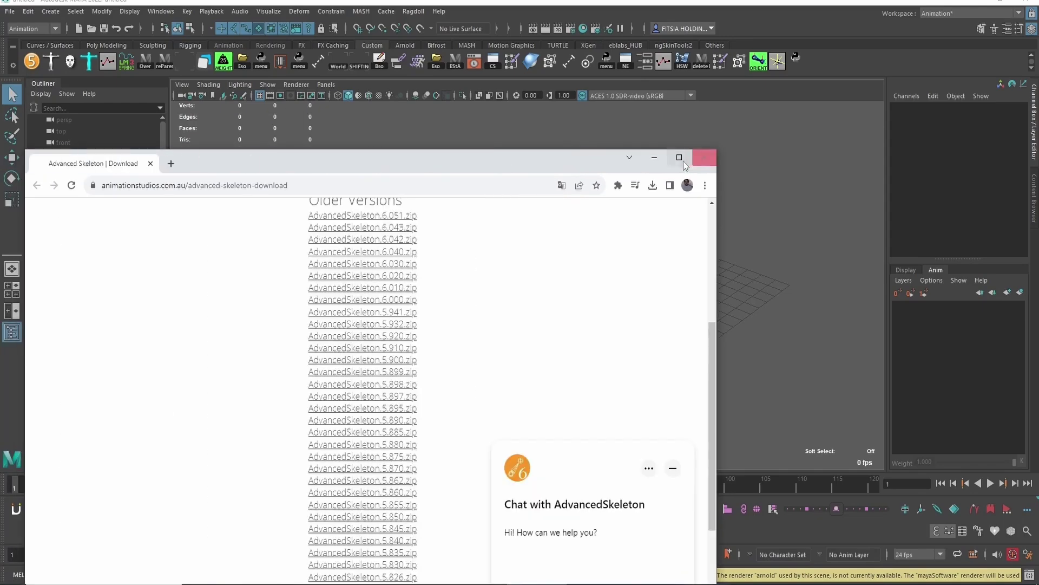
# - Scroll up and down through the AdvancedSkeleton Older Versions list in Chrome
pyautogui.scroll(5, 463, 206)
pyautogui.scroll(-5, 522, 311)
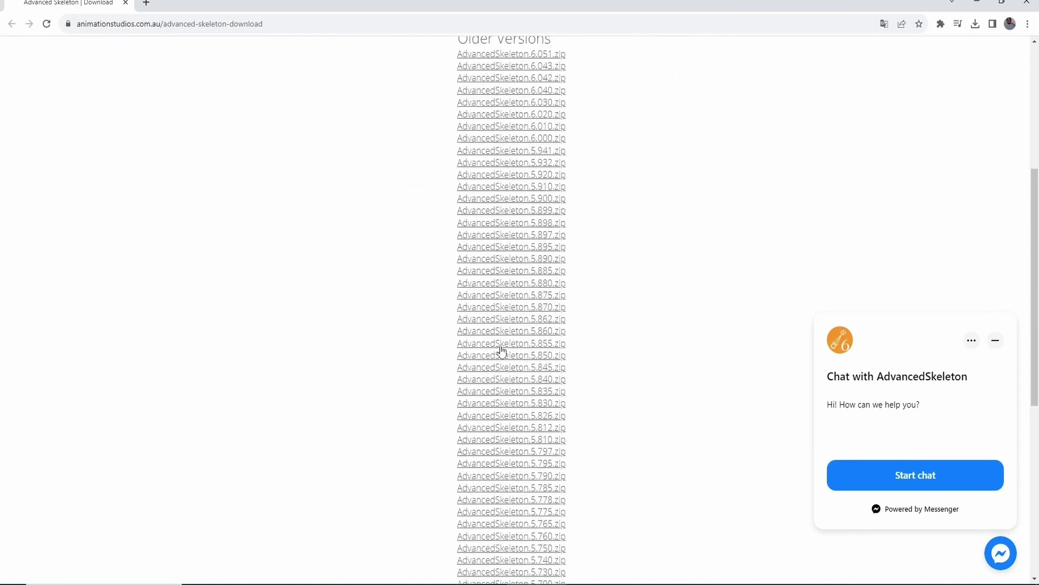
pyautogui.scroll(-5, 503, 352)
pyautogui.scroll(5, 459, 414)
pyautogui.scroll(5, 460, 414)
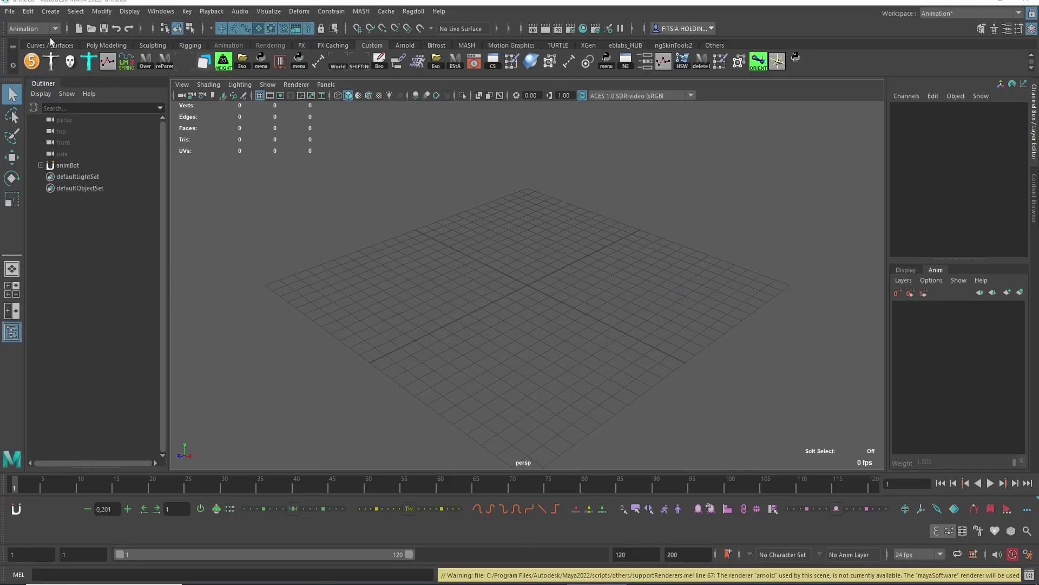
# - Open the AdvancedSkeleton panel from the shelf and scroll down to its Control Curves and About sections
pyautogui.click(32, 61)
pyautogui.scroll(-10, 84, 402)
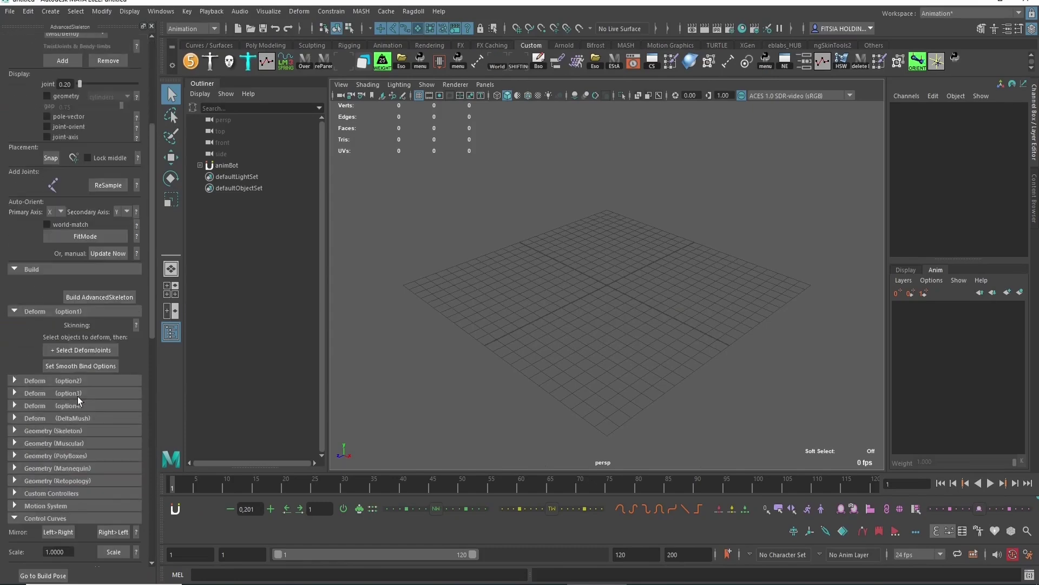
pyautogui.scroll(-5, 84, 402)
pyautogui.scroll(-10, 84, 400)
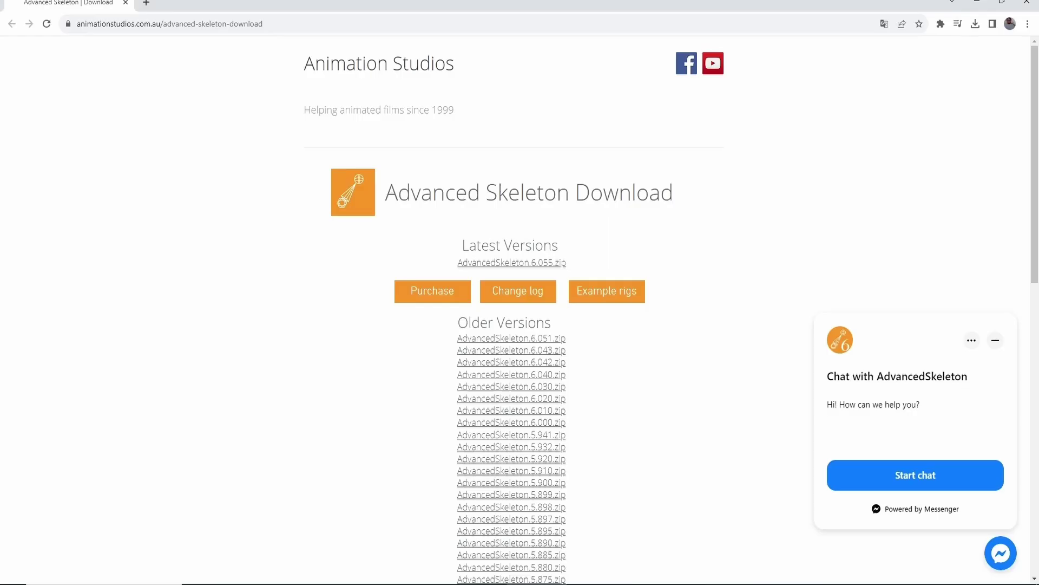
# - Find AdvancedSkeleton.5.835.zip in the Older Versions list and download it
pyautogui.scroll(-6, 495, 382)
pyautogui.scroll(-6, 490, 364)
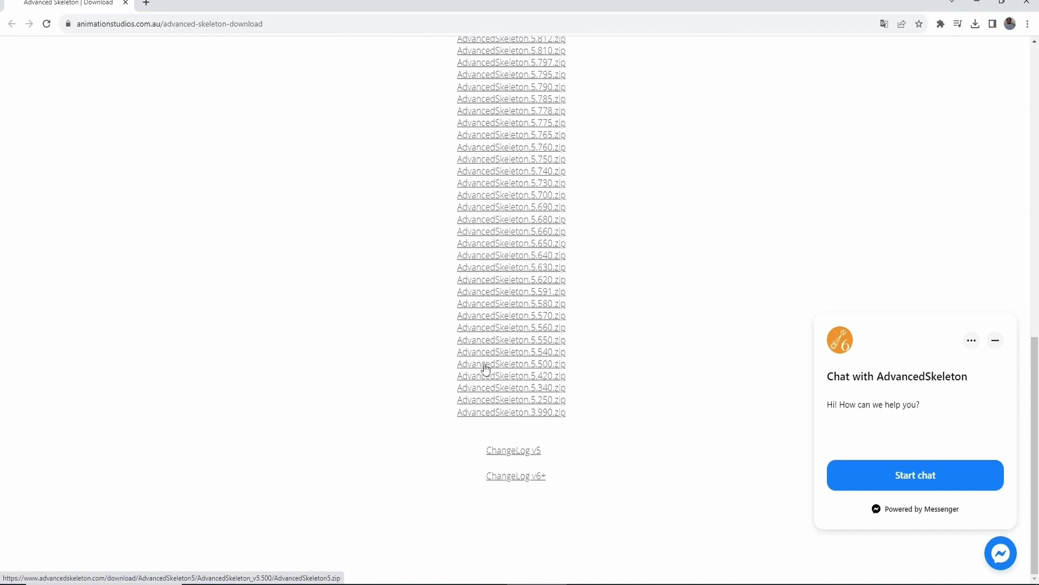
pyautogui.scroll(5, 486, 368)
pyautogui.scroll(5, 463, 398)
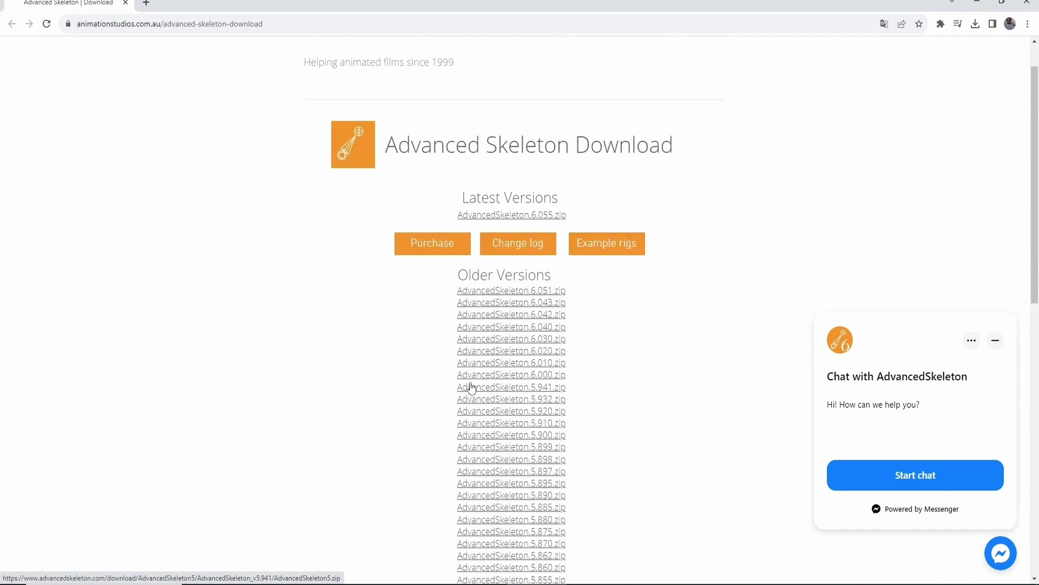
pyautogui.scroll(-4, 470, 386)
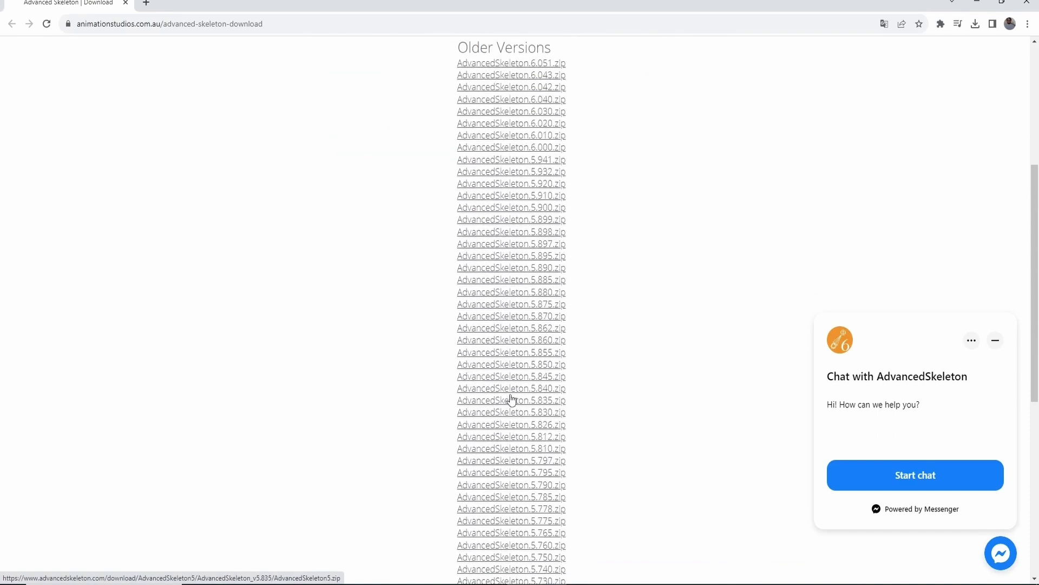
pyautogui.click(485, 271)
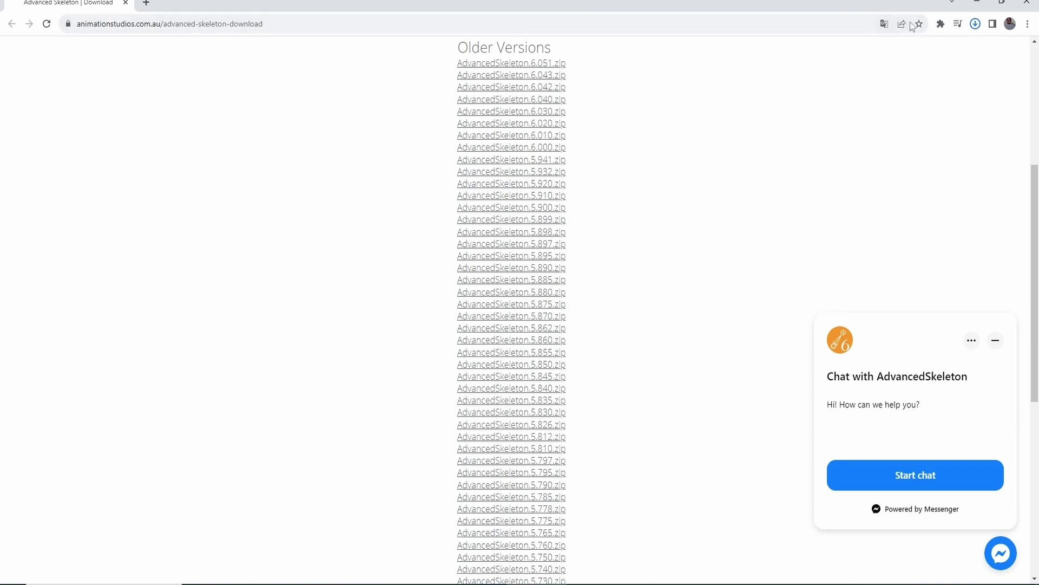
# - Open the downloaded AdvancedSkeleton5.zip from its Downloads folder in File Explorer
pyautogui.click(975, 24)
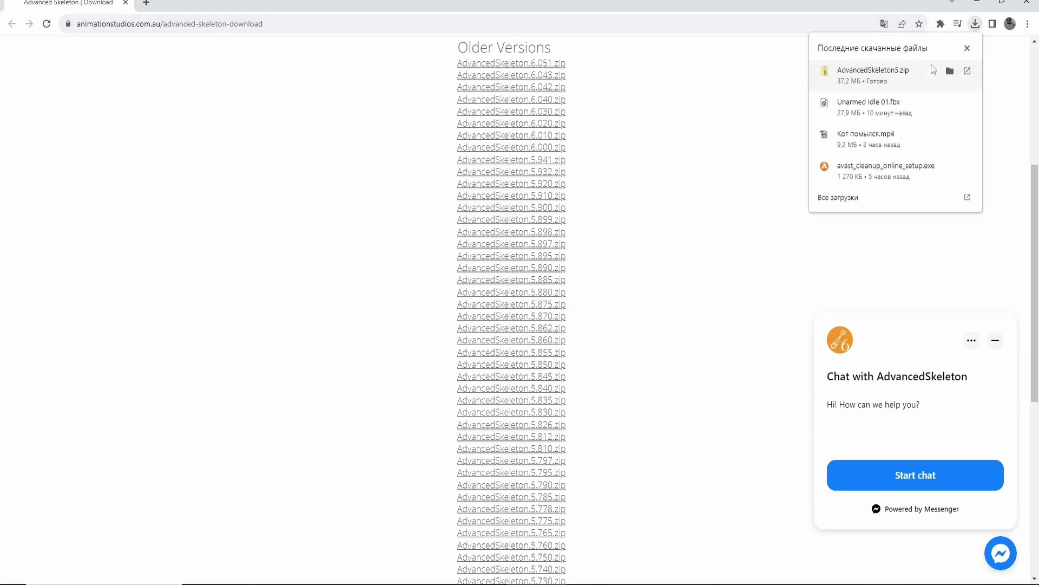
pyautogui.click(950, 71)
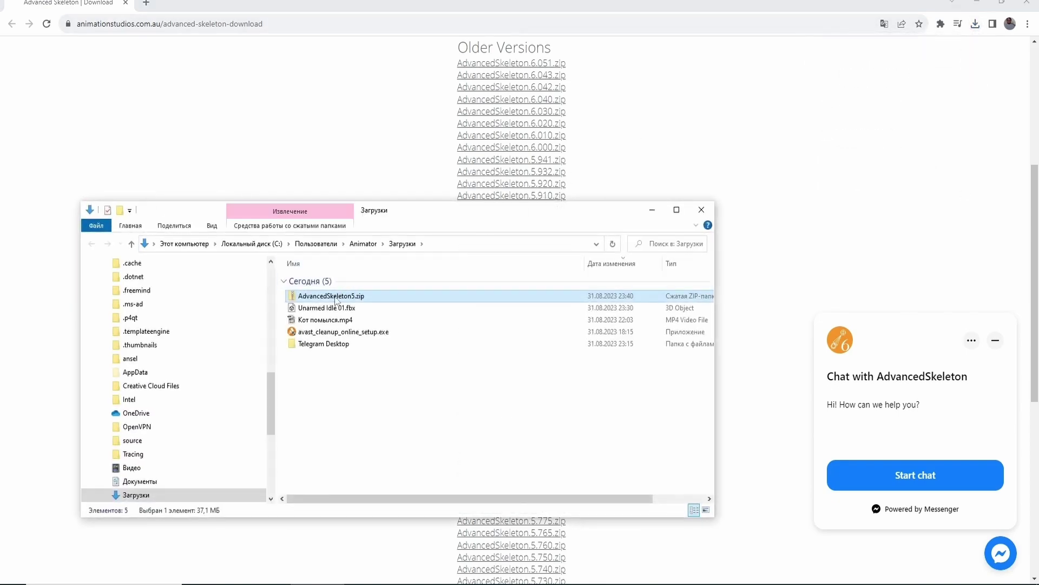
pyautogui.rightClick(337, 301)
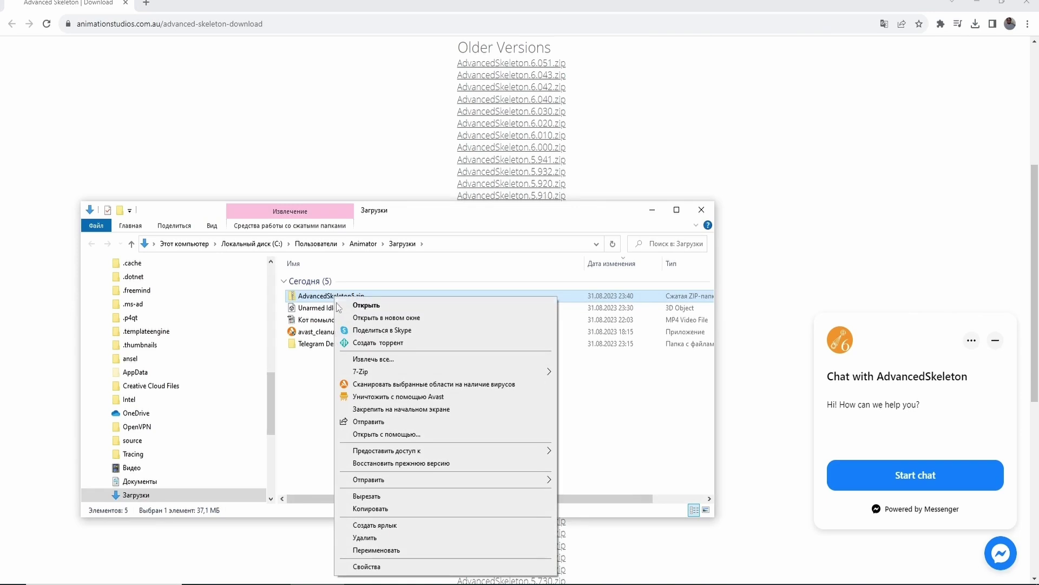
pyautogui.click(347, 305)
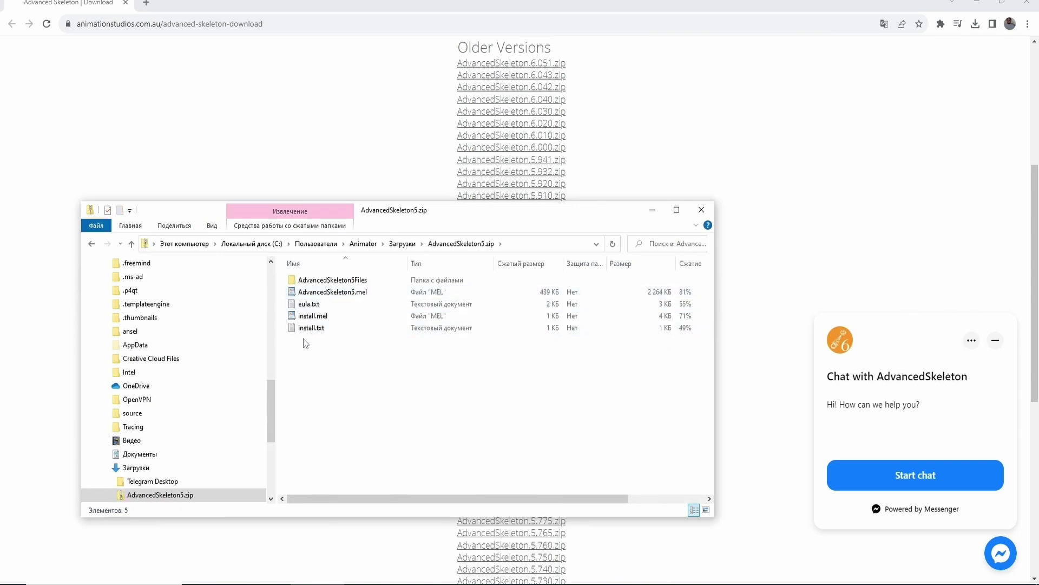
# - Check the AdvancedSkeleton5Files folder, then open install.txt from the zip's top level
pyautogui.doubleClick(333, 280)
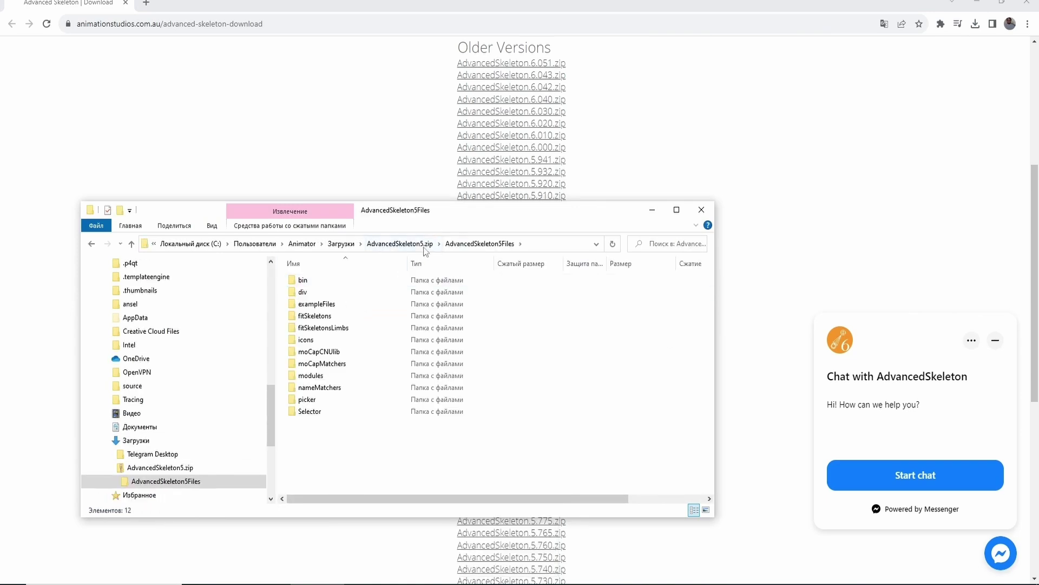
pyautogui.click(425, 248)
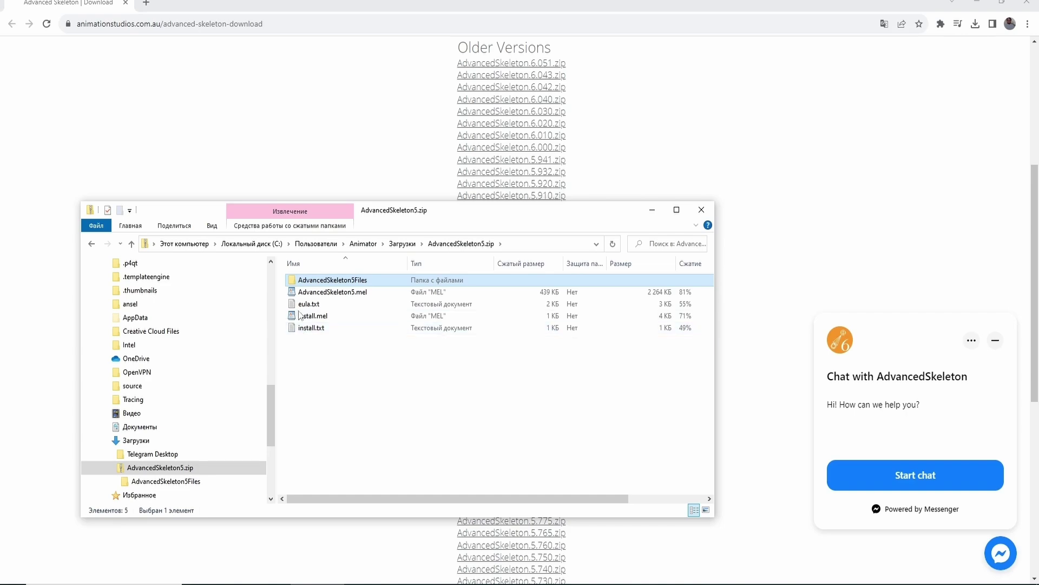
pyautogui.doubleClick(307, 328)
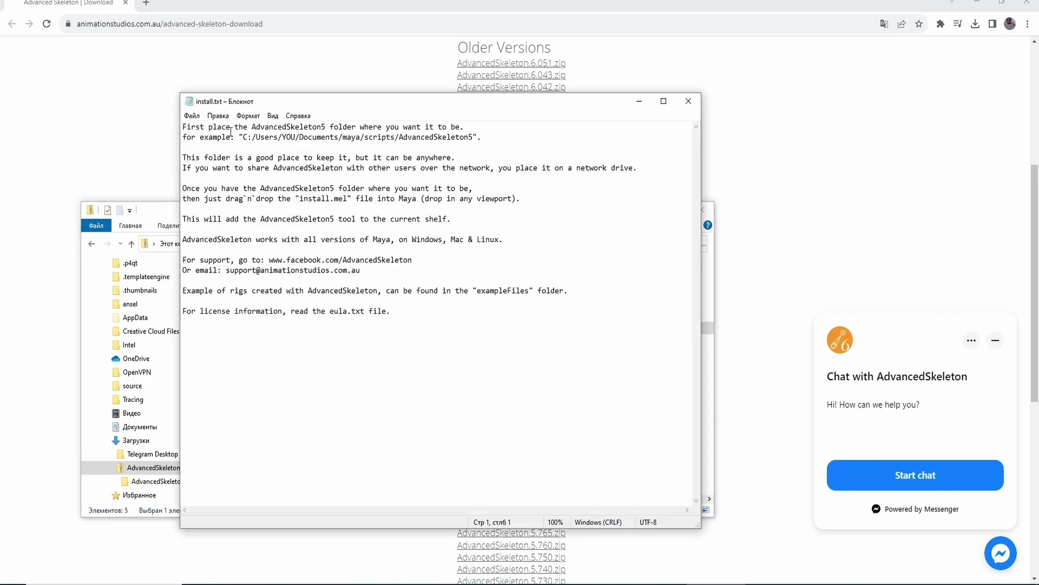
# - Read install.txt, highlighting the example path and install.mel mention, then close Notepad
pyautogui.click(244, 137)
pyautogui.moveTo(249, 137); pyautogui.dragTo(489, 143)
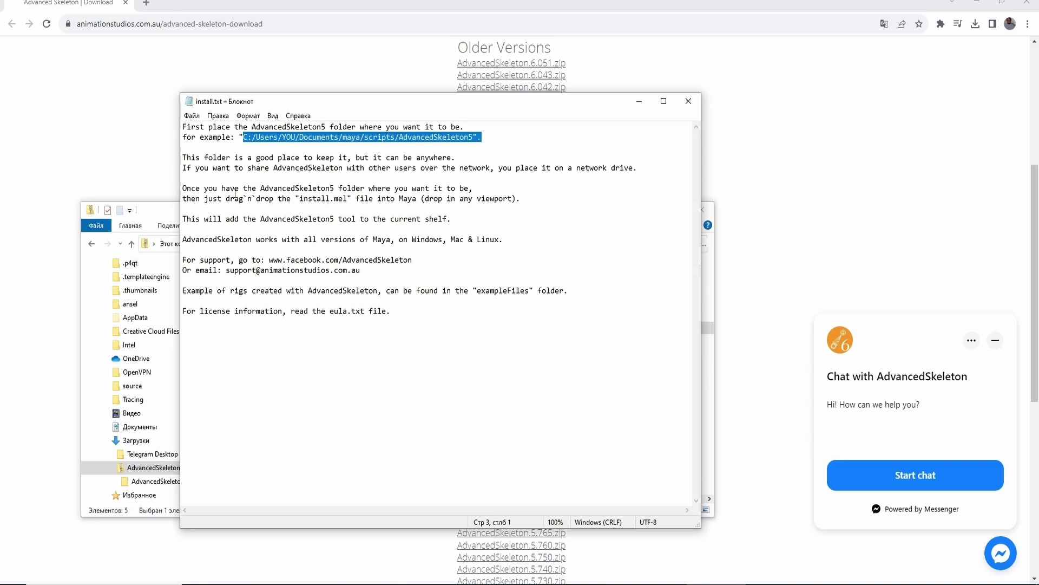
pyautogui.moveTo(201, 158)
pyautogui.mouseDown()
pyautogui.moveTo(262, 161)
pyautogui.moveTo(433, 200)
pyautogui.mouseUp()
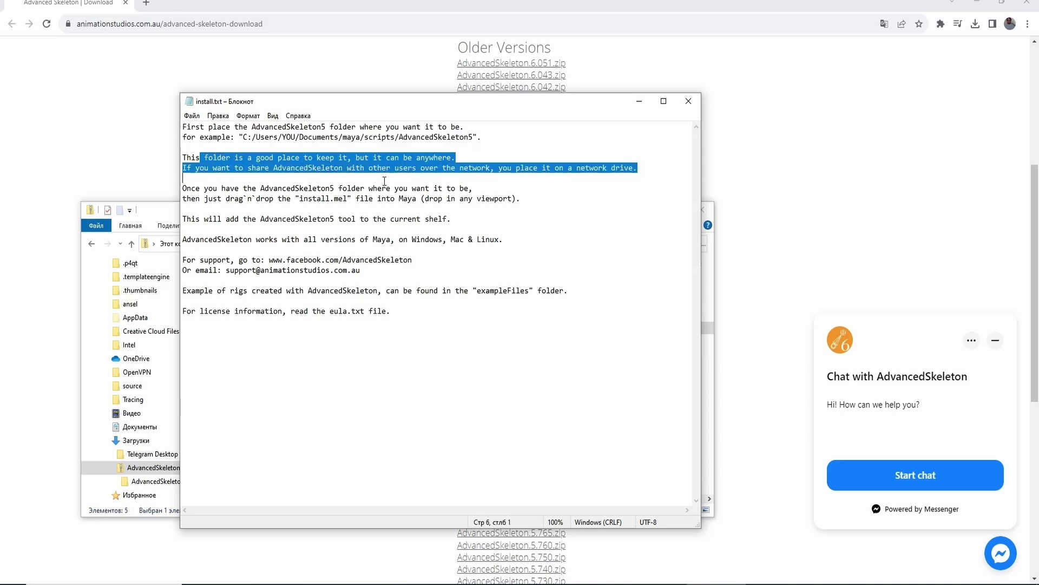
pyautogui.click(309, 199)
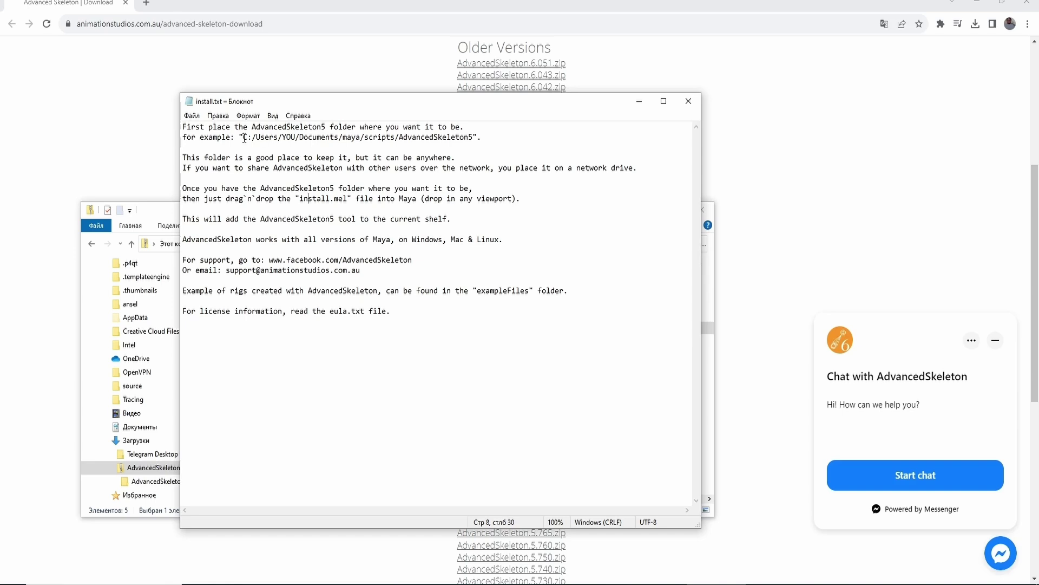
pyautogui.moveTo(240, 137); pyautogui.dragTo(498, 136)
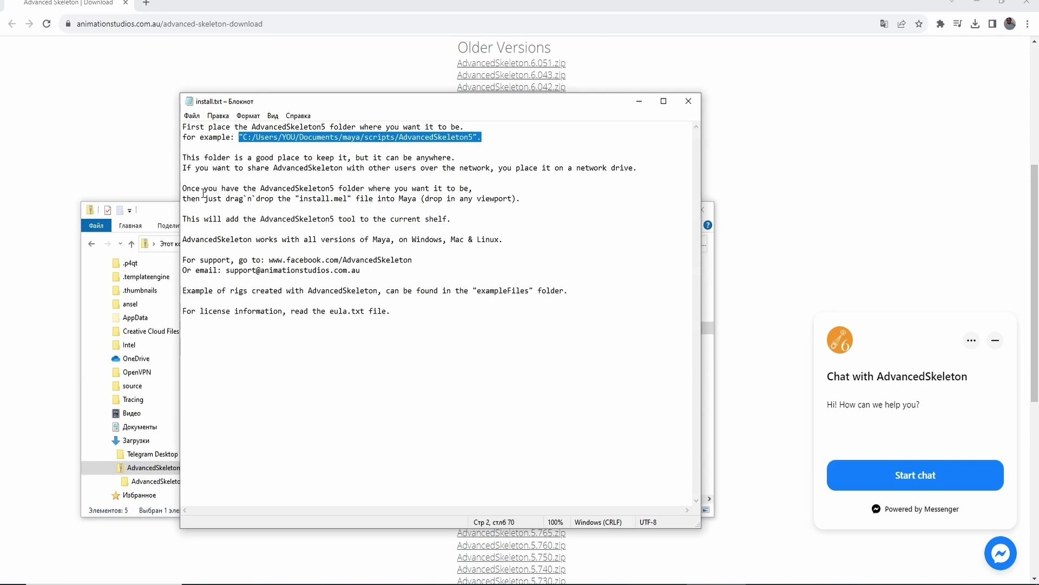
pyautogui.moveTo(299, 198); pyautogui.dragTo(352, 200)
pyautogui.click(312, 199)
pyautogui.click(688, 101)
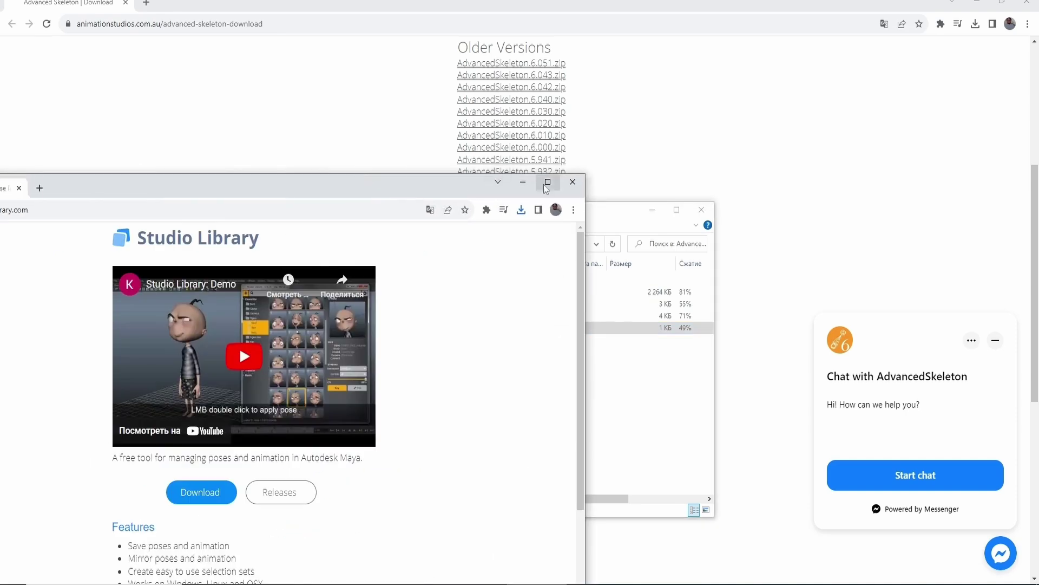
# - Maximize the Studio Library page, download studiolibrary-2.12.2.zip, and scroll to How to Install
pyautogui.click(544, 187)
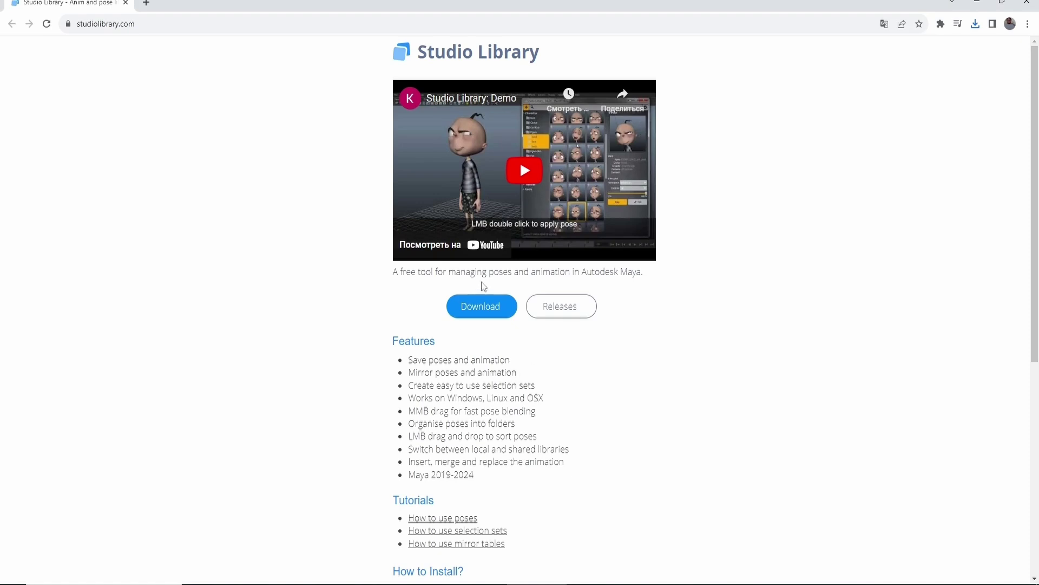
pyautogui.click(478, 311)
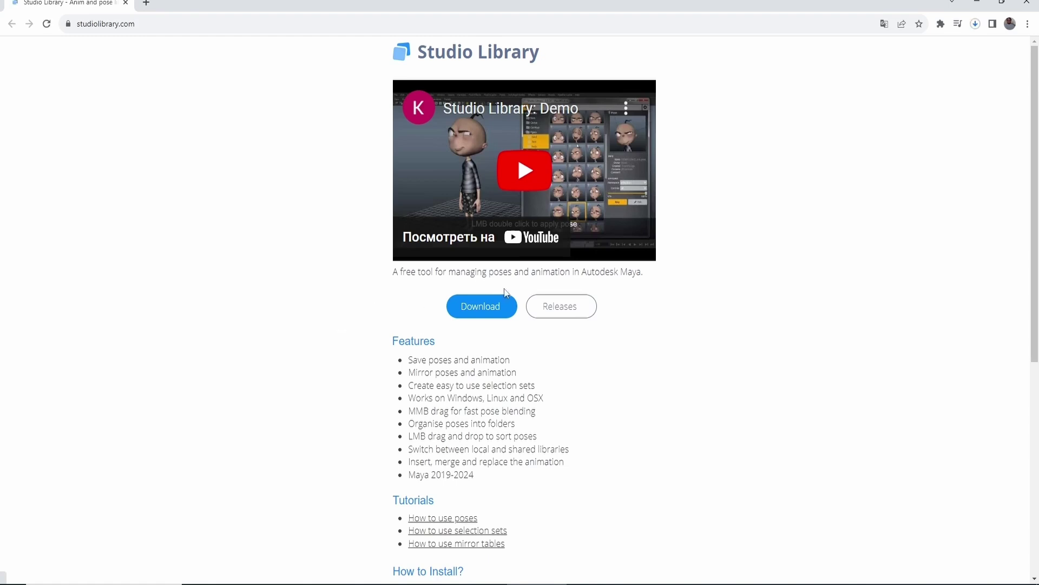
pyautogui.scroll(-6, 425, 269)
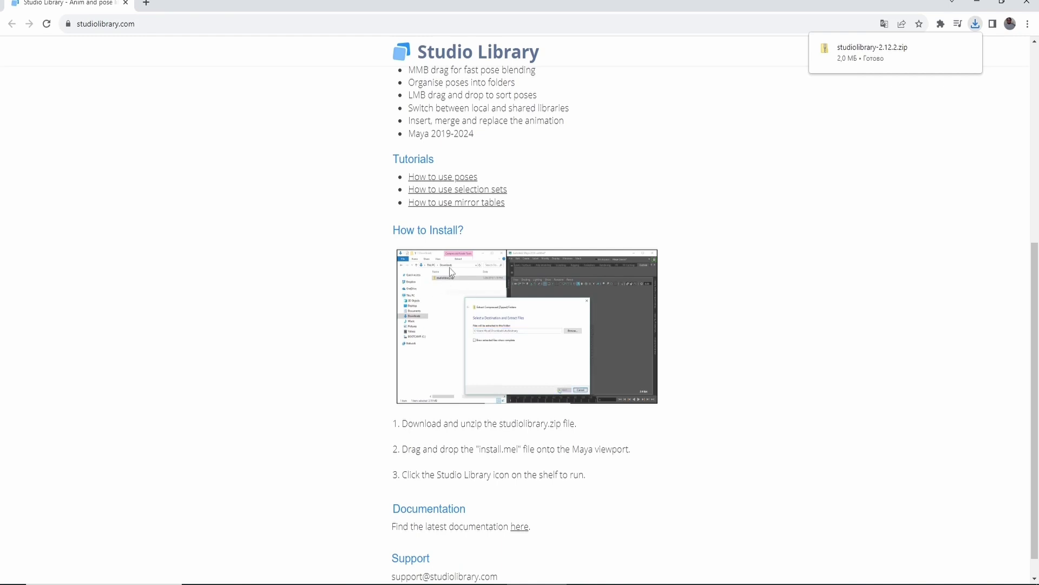
pyautogui.scroll(-1, 466, 487)
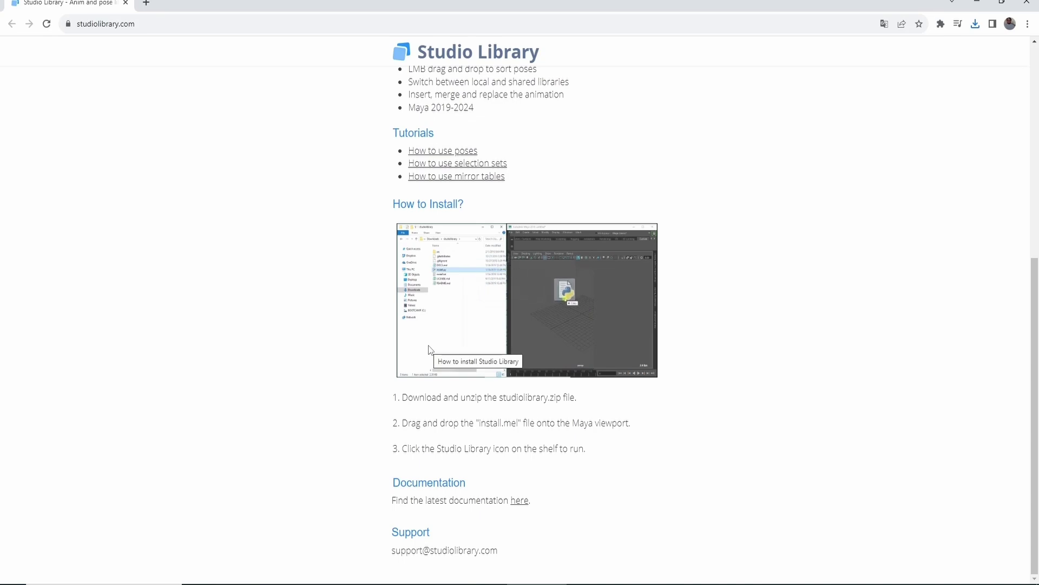
# - Open studiolibrary-2.12.2.zip from Downloads to view its install.mel and folders, then return to Maya
pyautogui.click(975, 23)
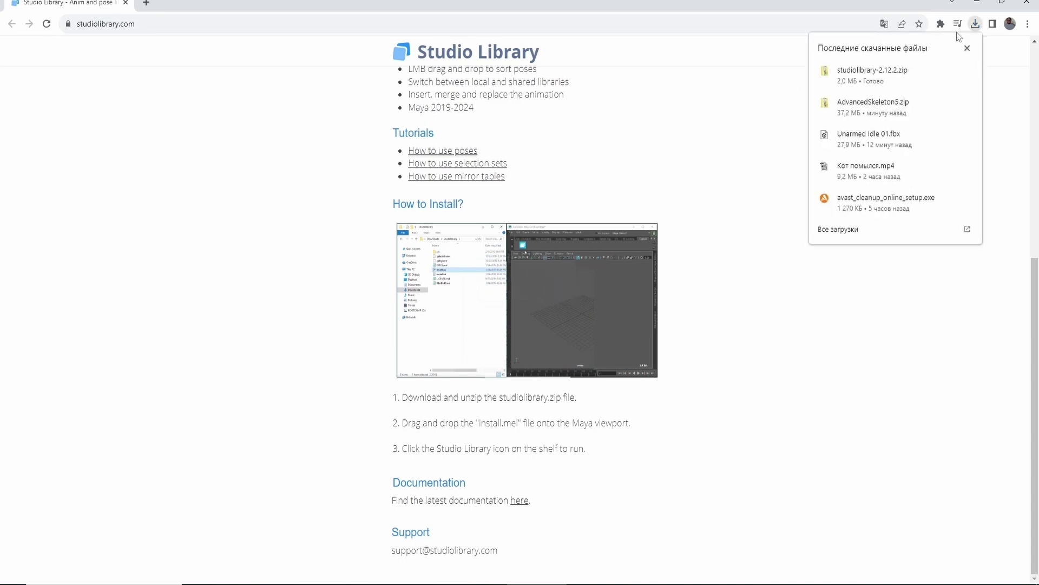
pyautogui.click(949, 71)
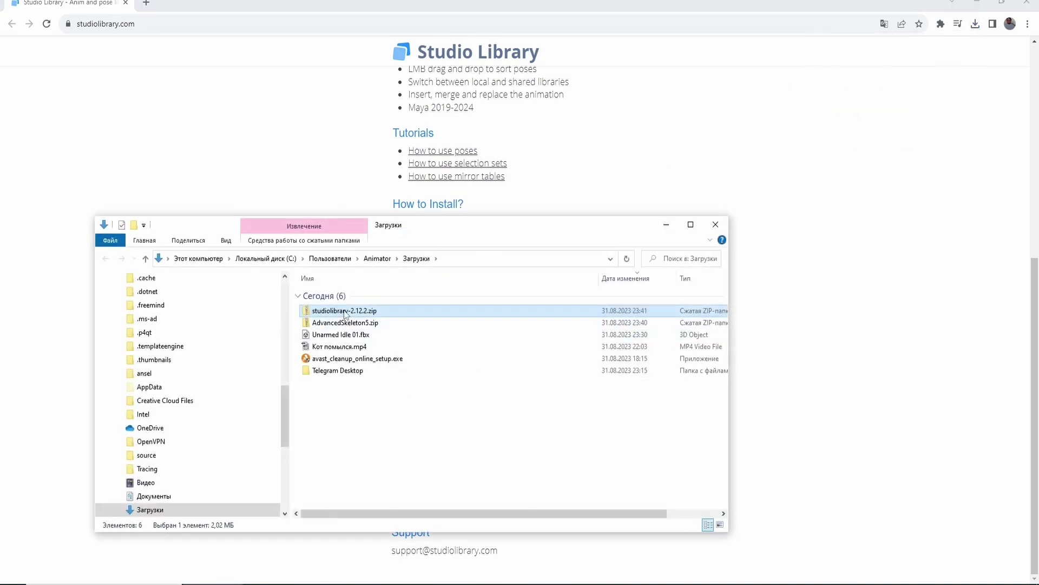
pyautogui.rightClick(349, 316)
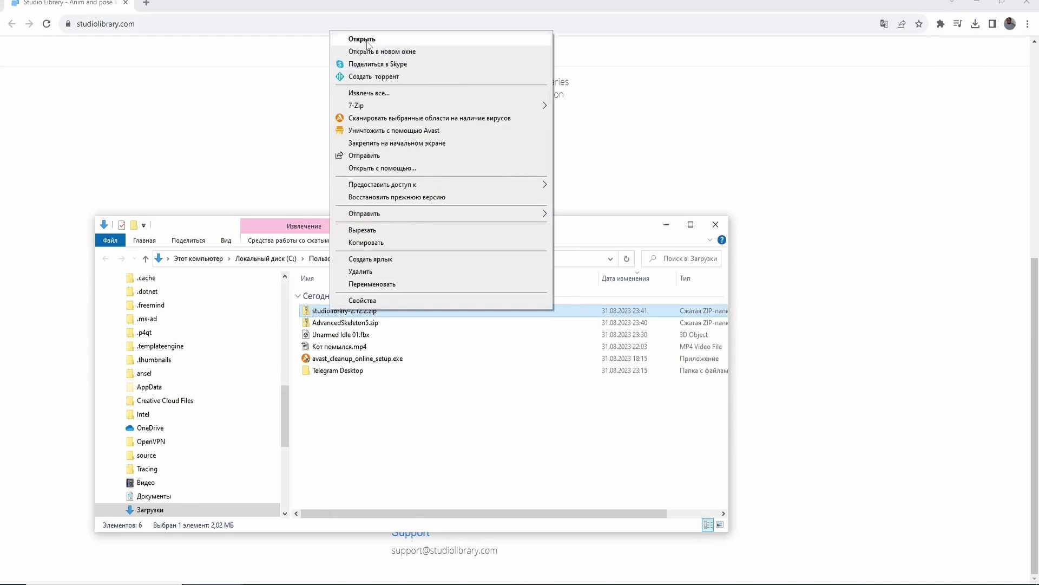
pyautogui.click(376, 38)
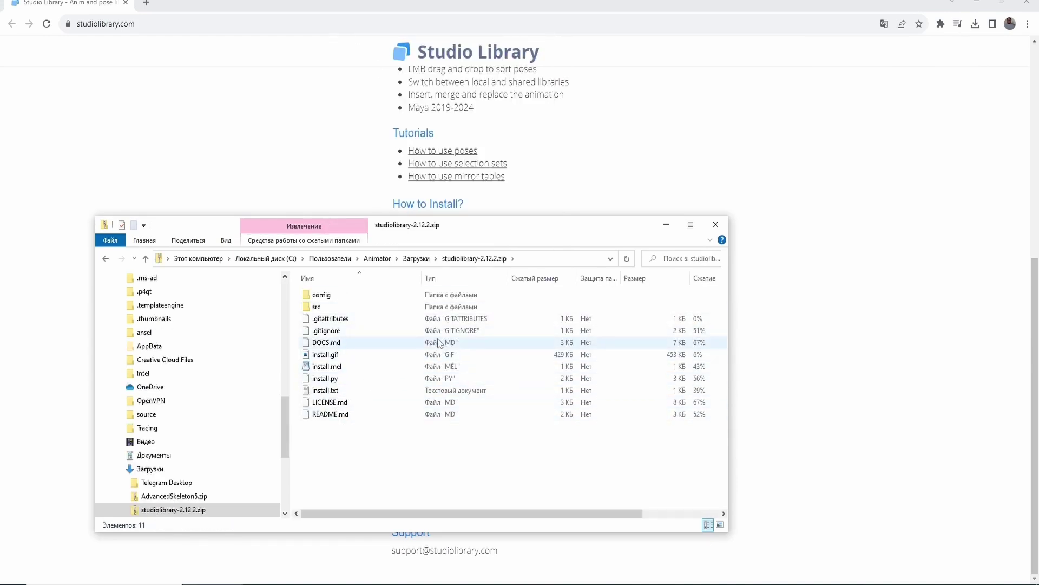
pyautogui.click(715, 224)
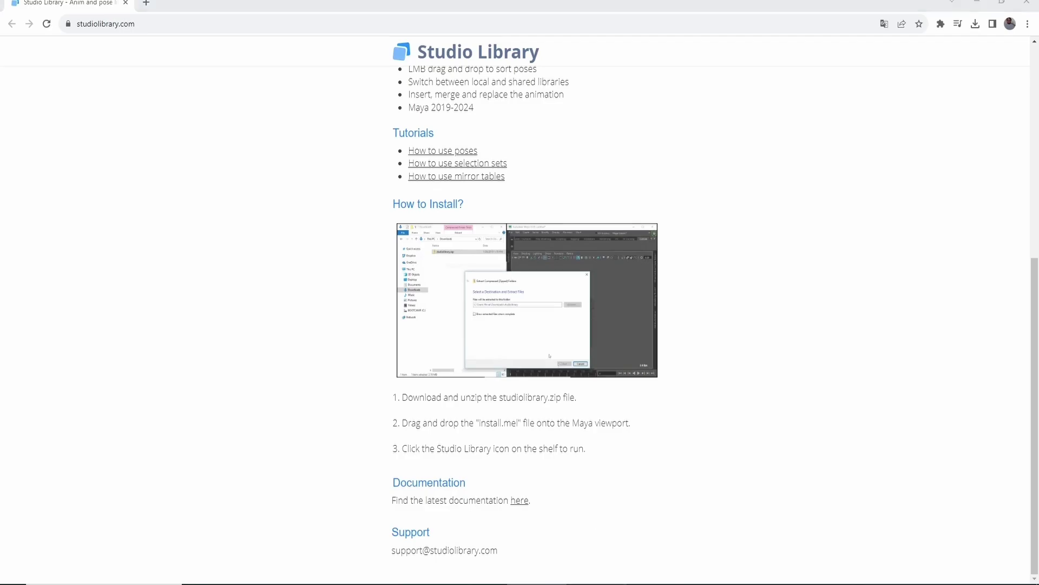
pyautogui.click(608, 580)
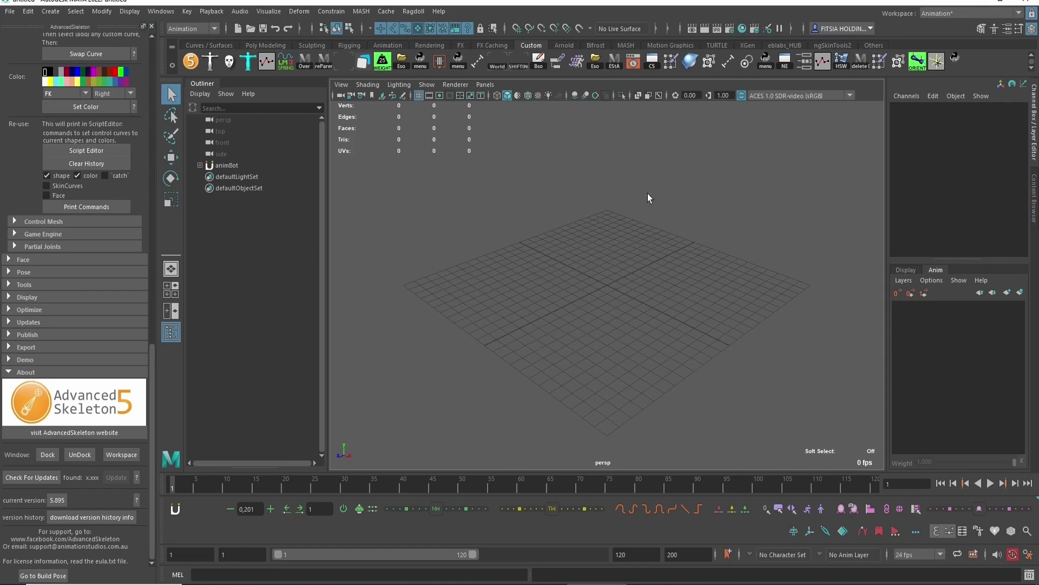
# - Set the Animation preferences' evaluation mode to Parallel
pyautogui.click(1028, 555)
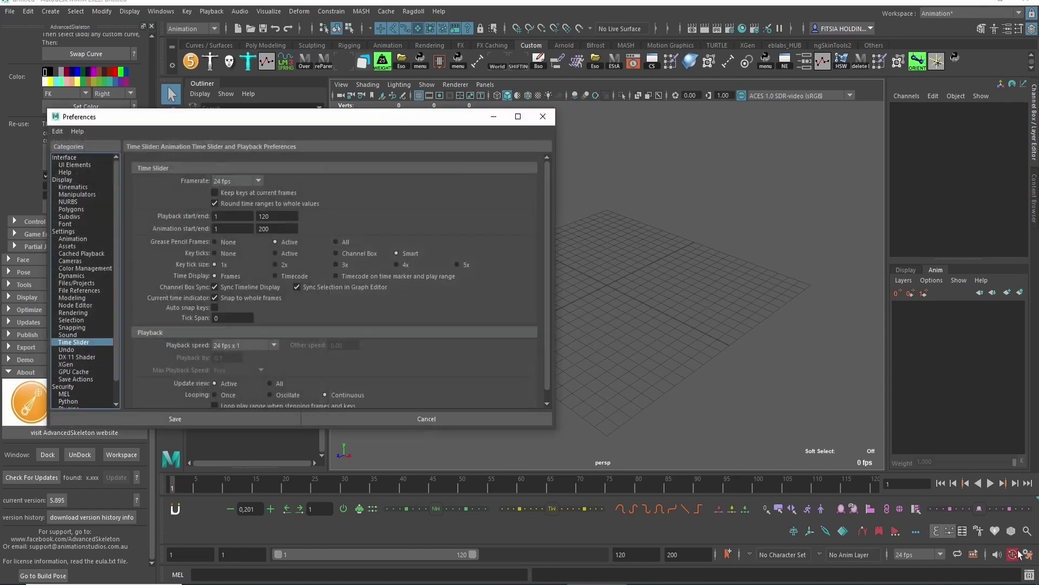
pyautogui.click(63, 232)
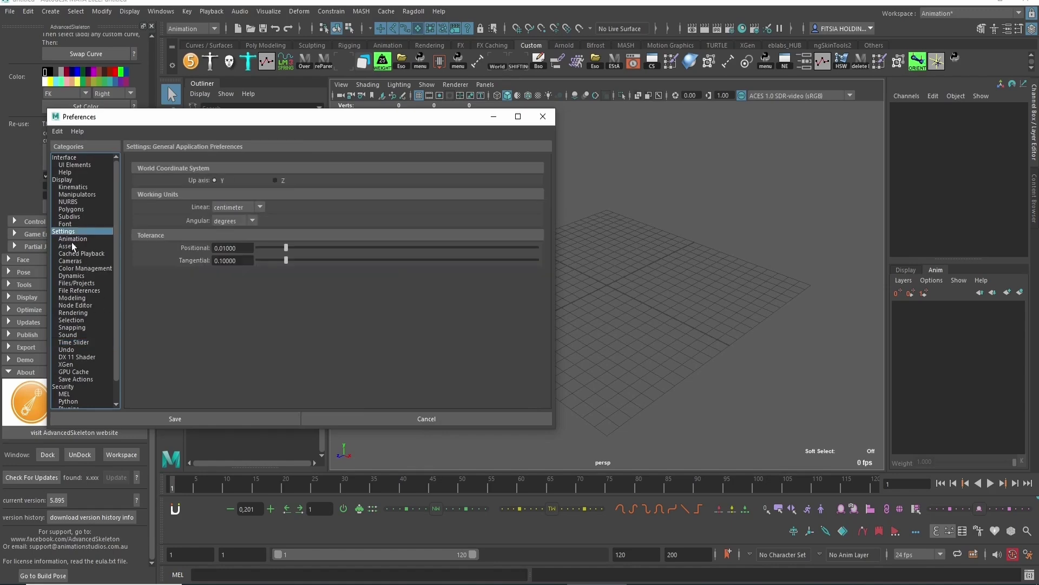
pyautogui.click(73, 239)
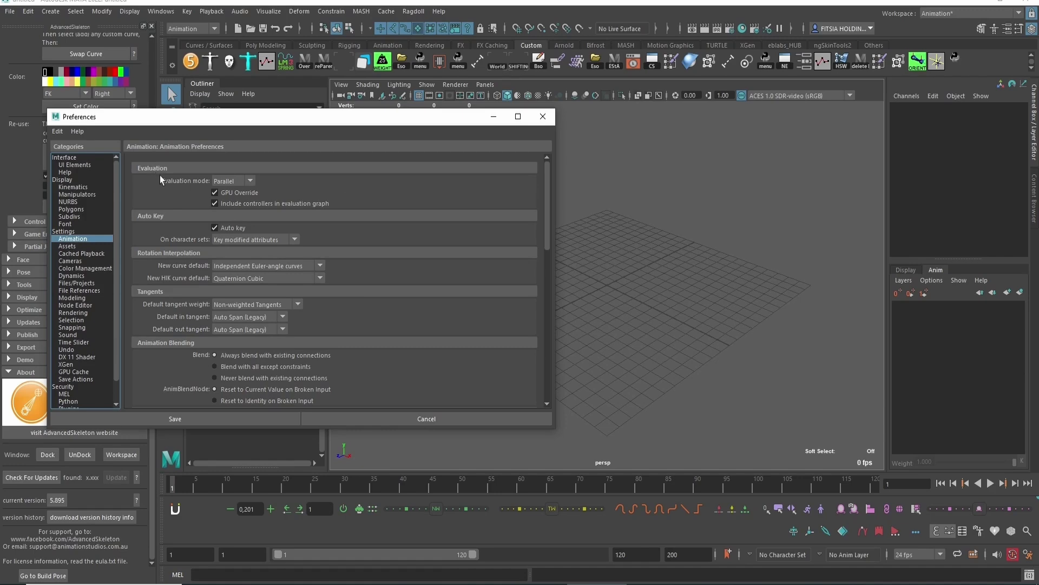
pyautogui.click(232, 182)
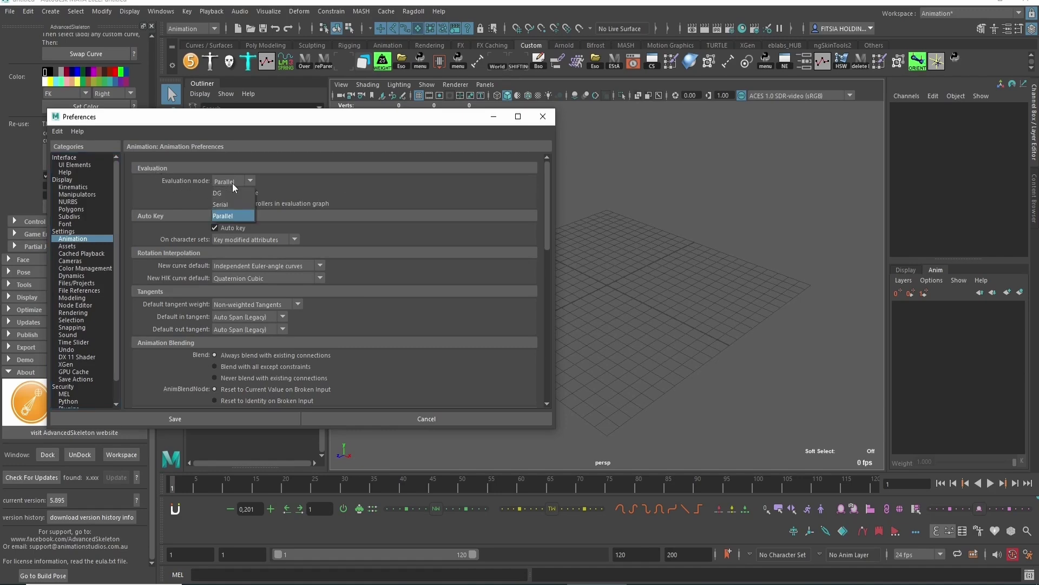
pyautogui.click(228, 216)
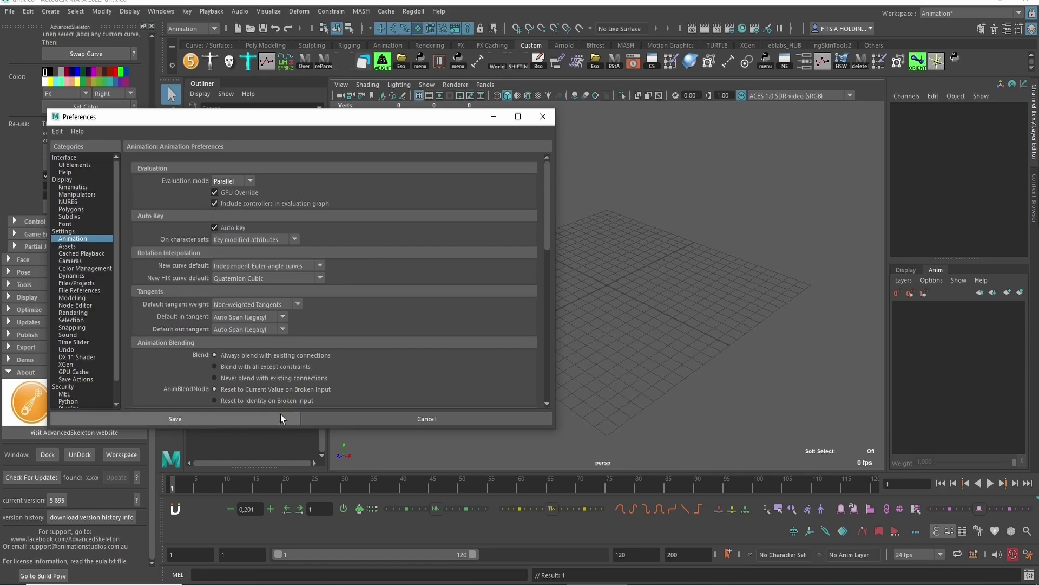
pyautogui.click(225, 416)
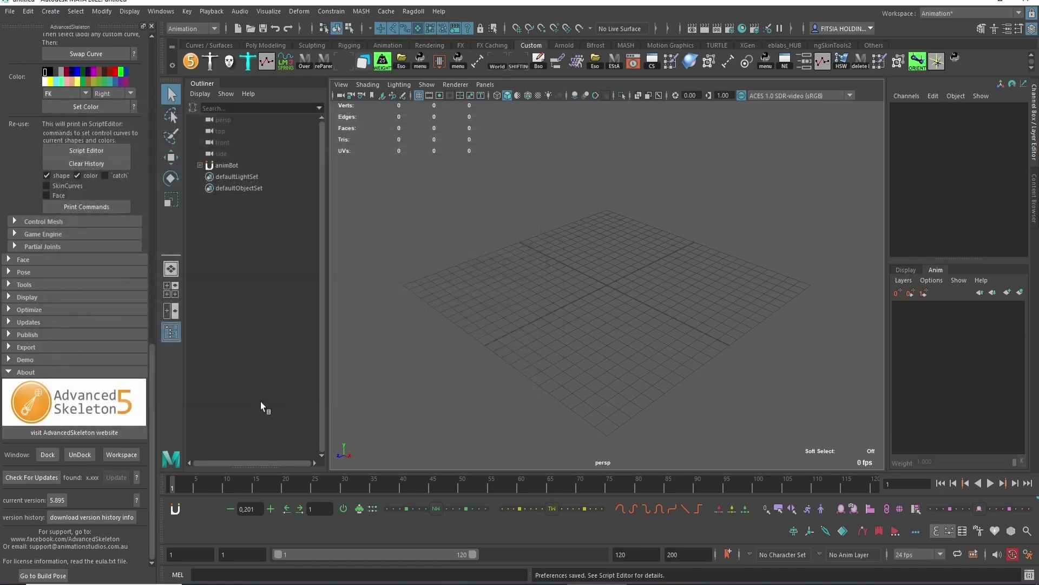